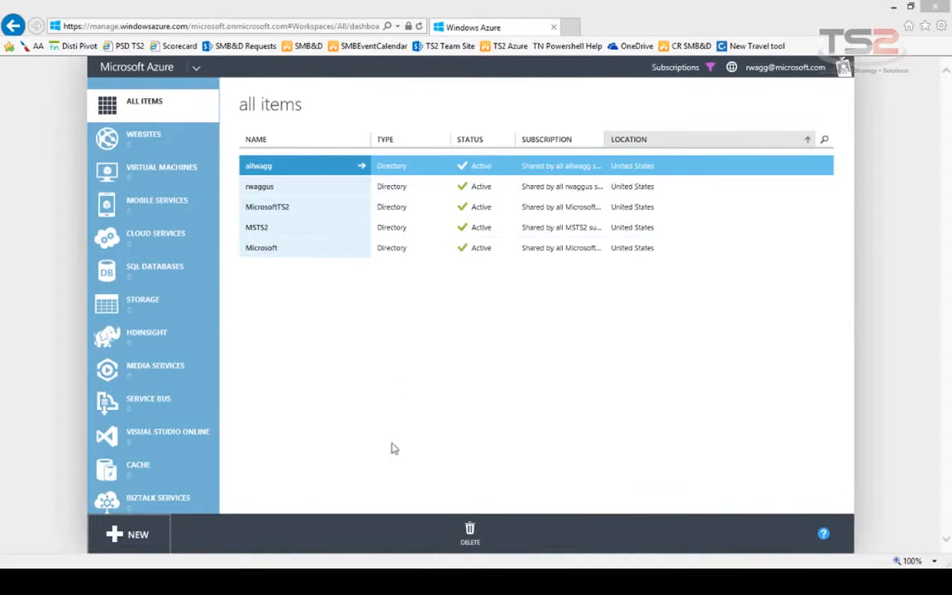
# - Open the NEW menu to show Compute options such as Virtual Machine
pyautogui.click(139, 535)
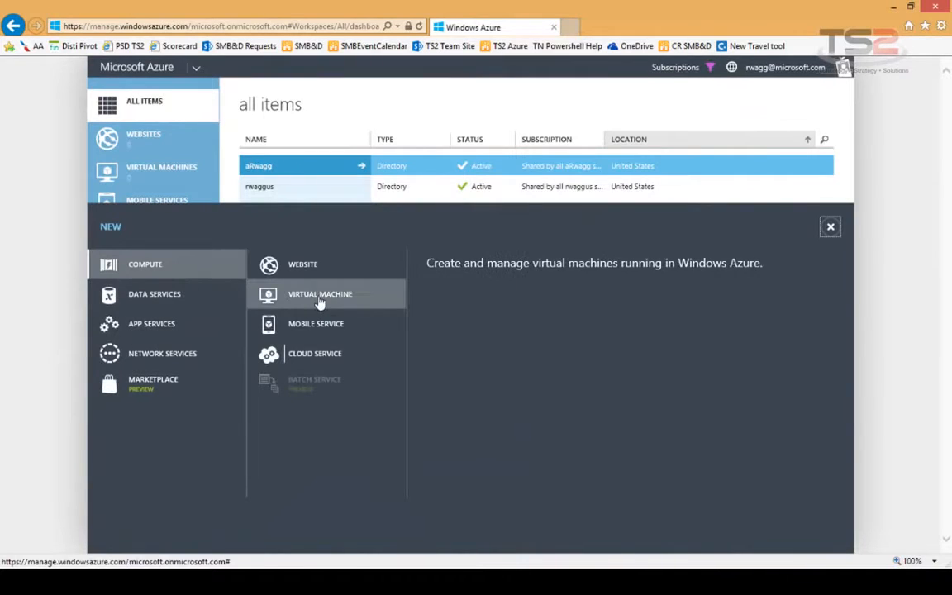
# - Open the Virtual Machine Quick Create form and place the cursor in DNS Name
pyautogui.click(319, 299)
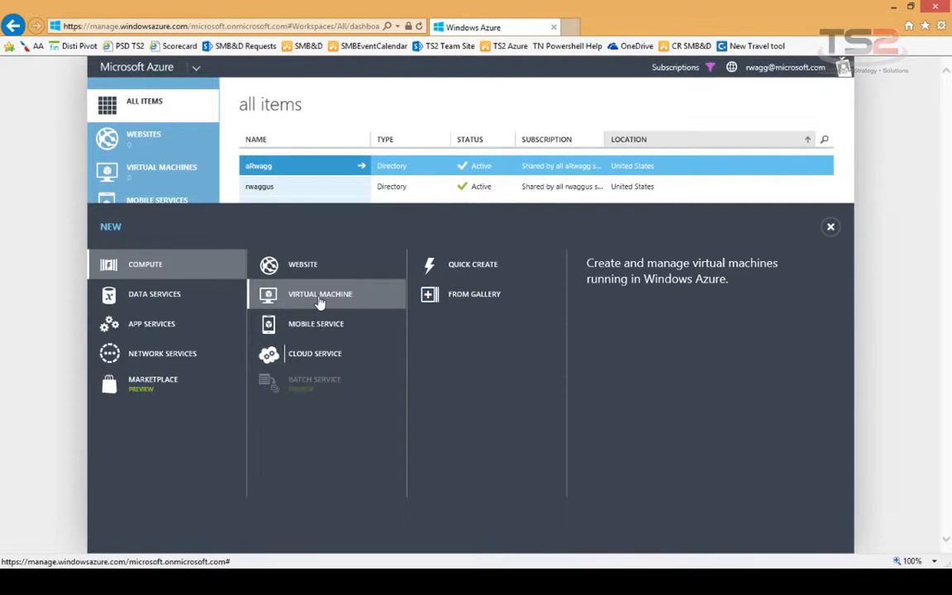
pyautogui.click(468, 267)
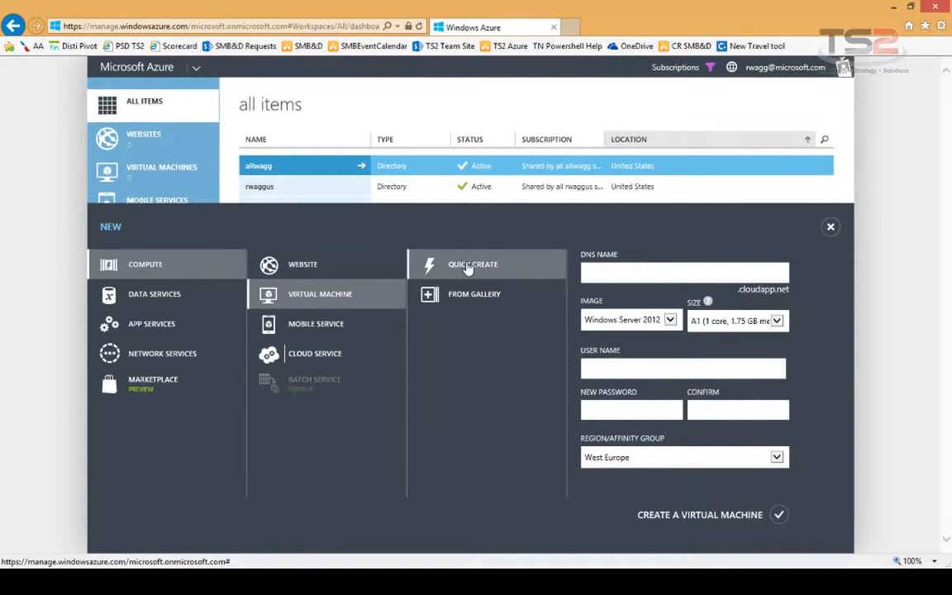
pyautogui.click(662, 277)
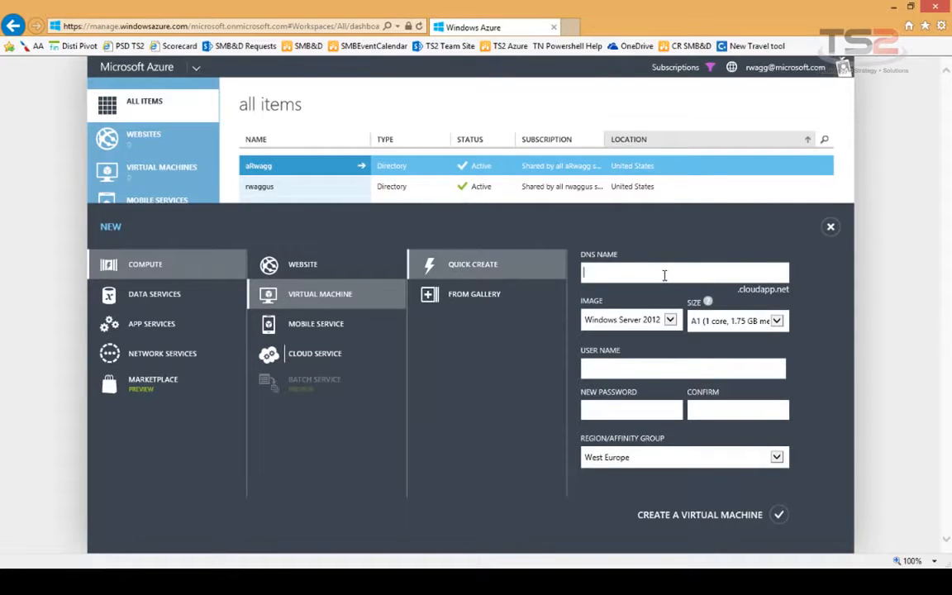
# - Quick-create VM QuickDemo with an administrator user name in the East US region
pyautogui.write('QuickDemo')
pyautogui.click(643, 369)
pyautogui.write('demoadmin')
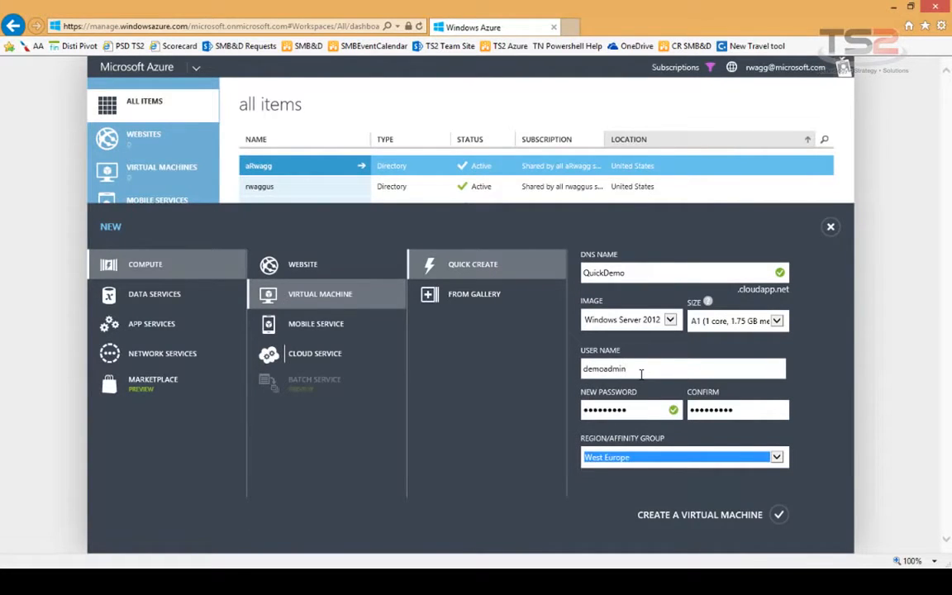
pyautogui.click(776, 456)
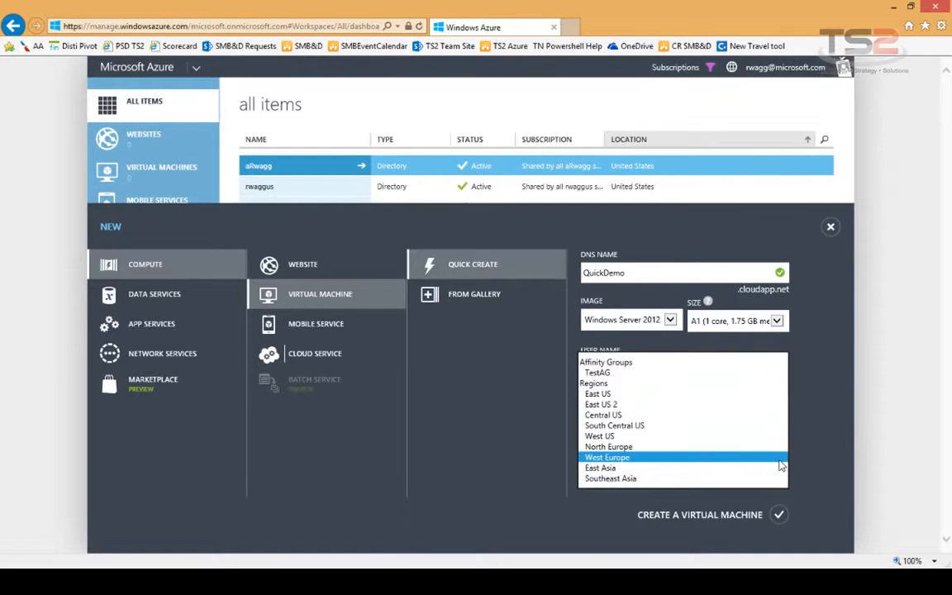
pyautogui.click(613, 395)
pyautogui.click(780, 515)
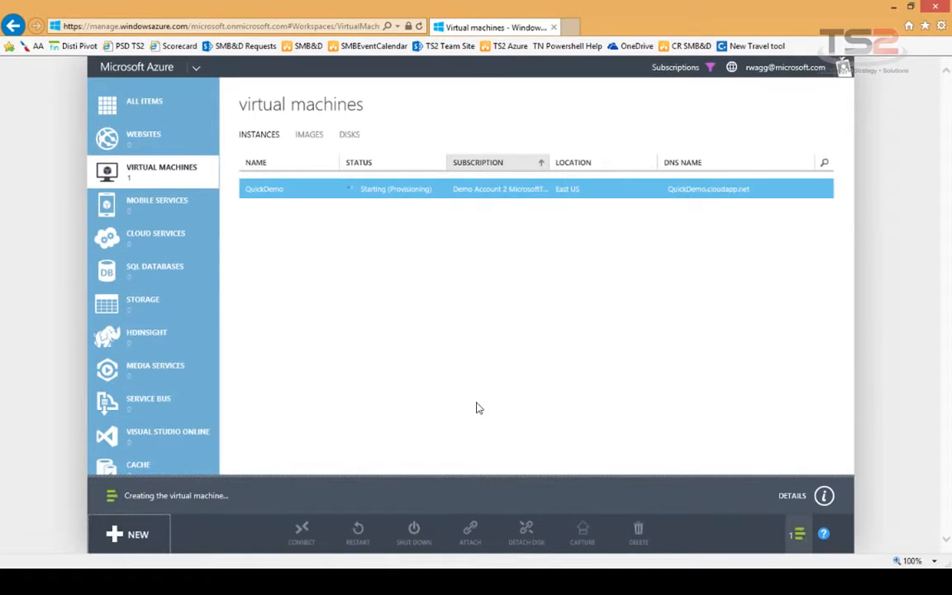
# - Open NEW again to reach the Compute > Virtual Machine options for a second machine
pyautogui.click(141, 536)
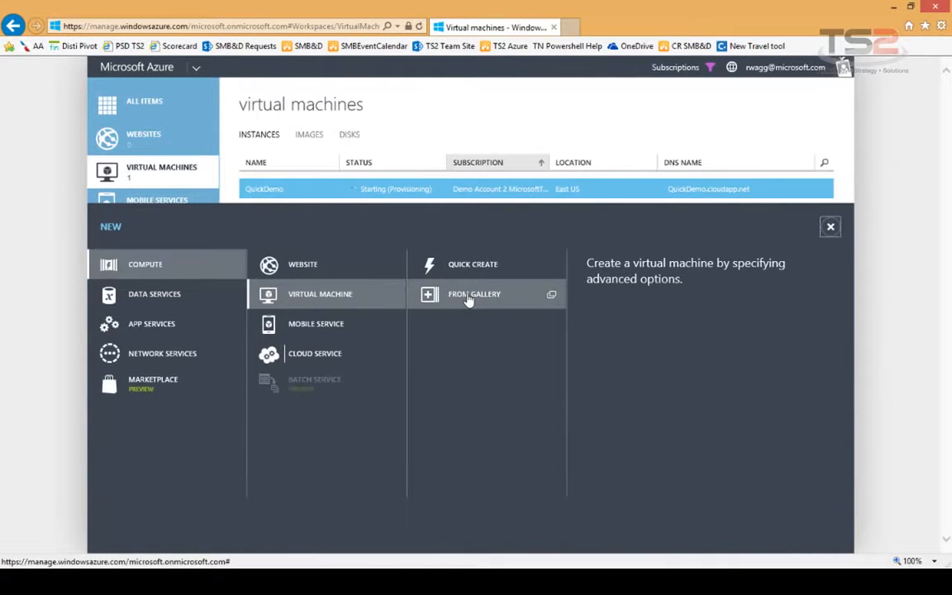
# - Pick the Windows Server 2012 R2 Datacenter gallery image and advance to configuration
pyautogui.click(468, 298)
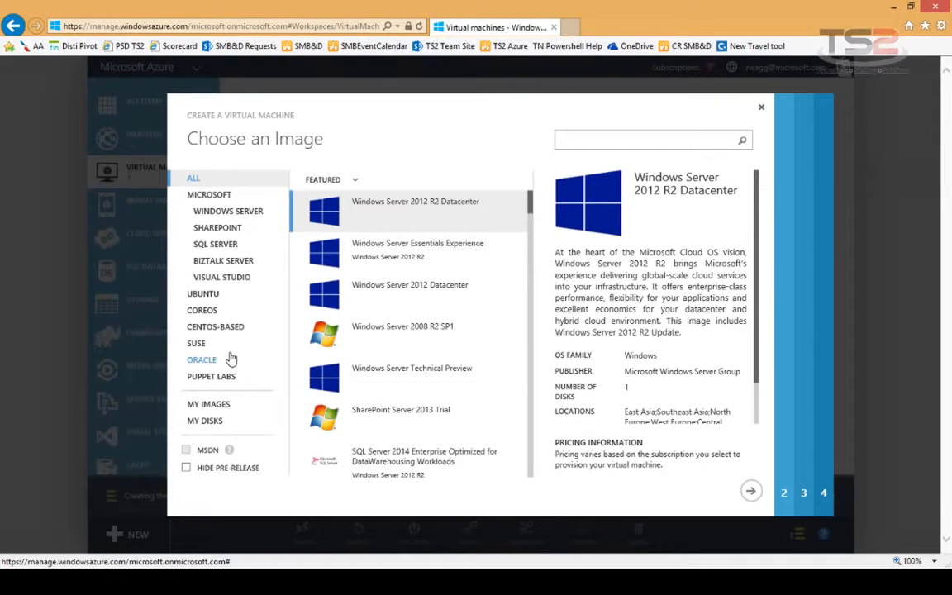
pyautogui.click(258, 217)
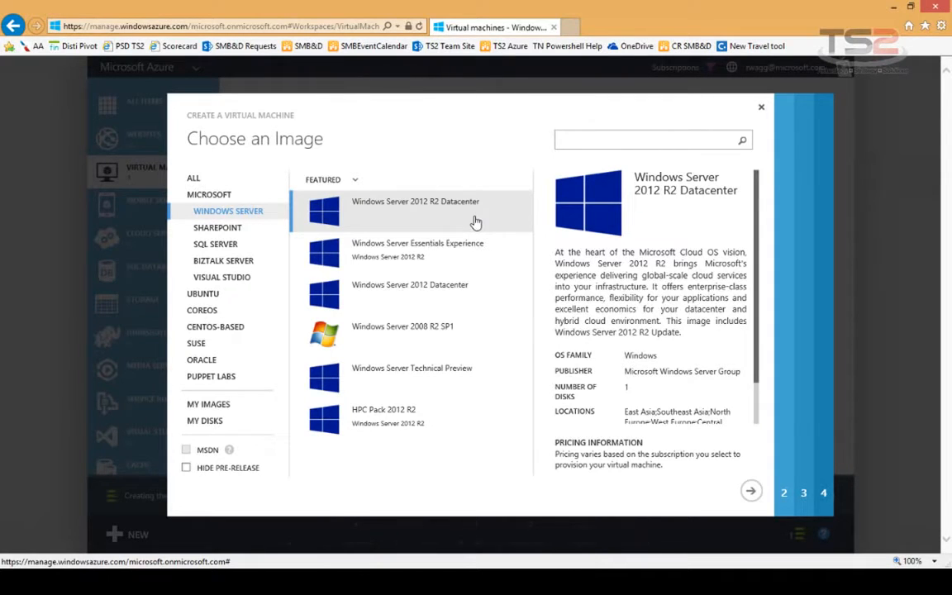
pyautogui.click(227, 405)
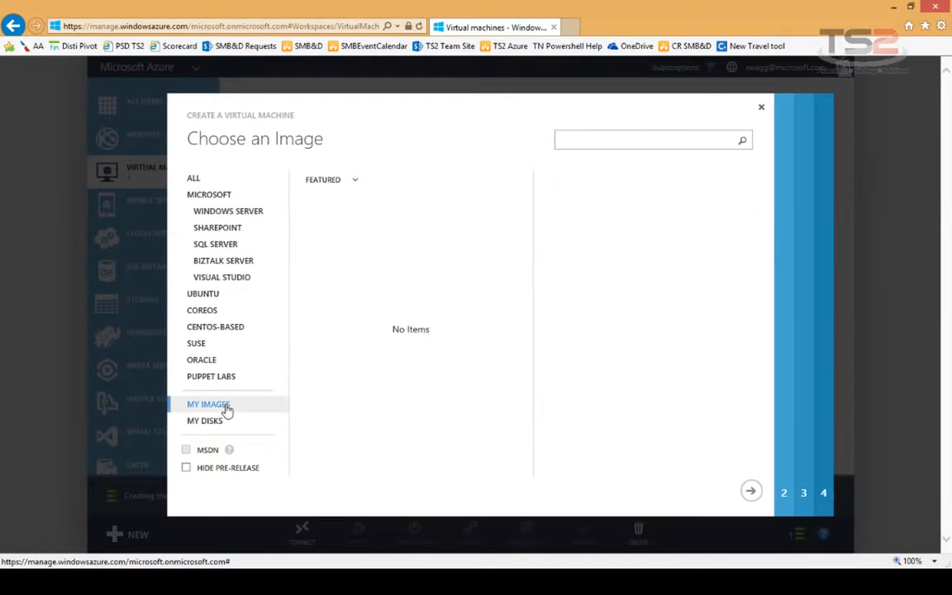
pyautogui.click(243, 213)
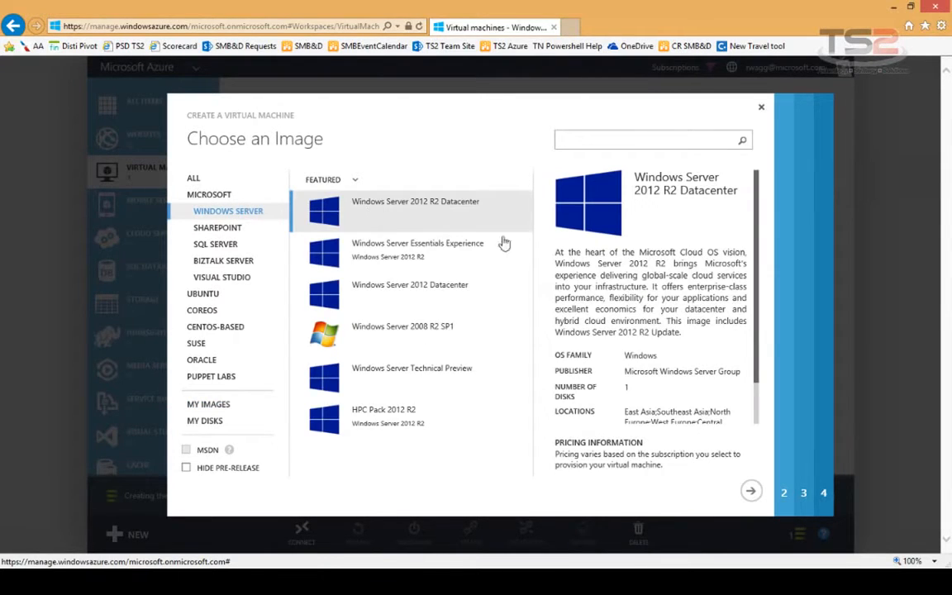
pyautogui.click(751, 491)
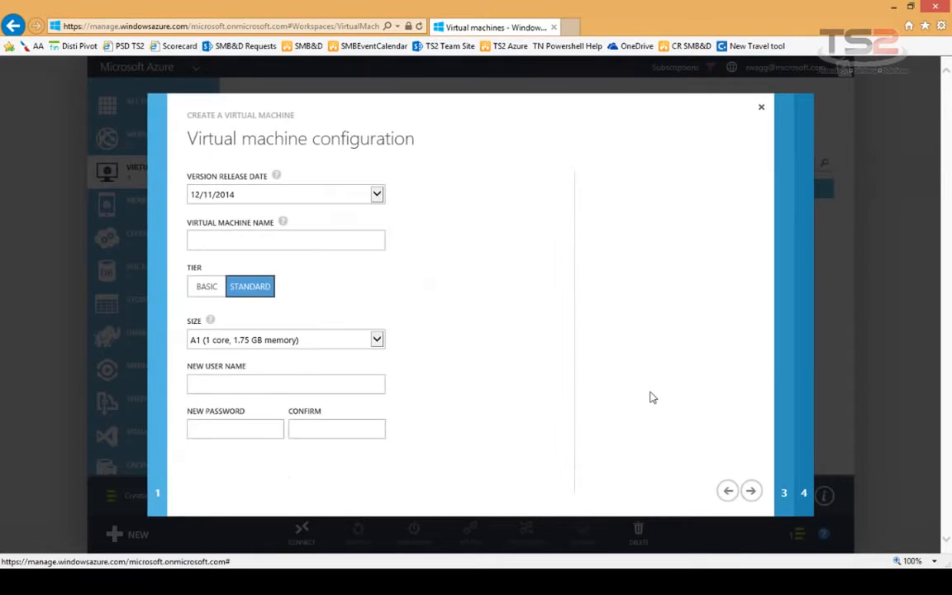
# - Keep the 12/11/2014 release and name the virtual machine GallerDemo
pyautogui.click(378, 195)
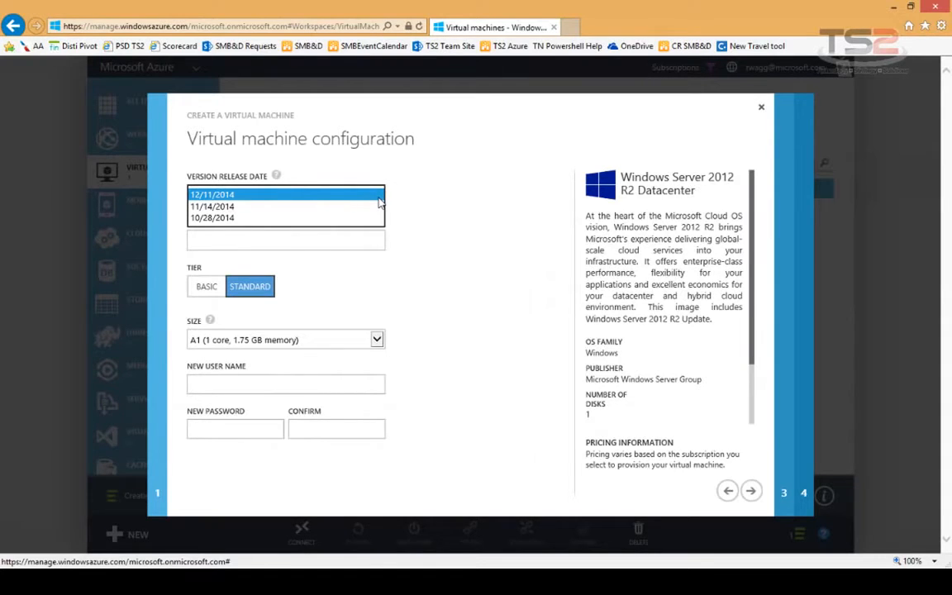
pyautogui.click(193, 197)
pyautogui.click(255, 242)
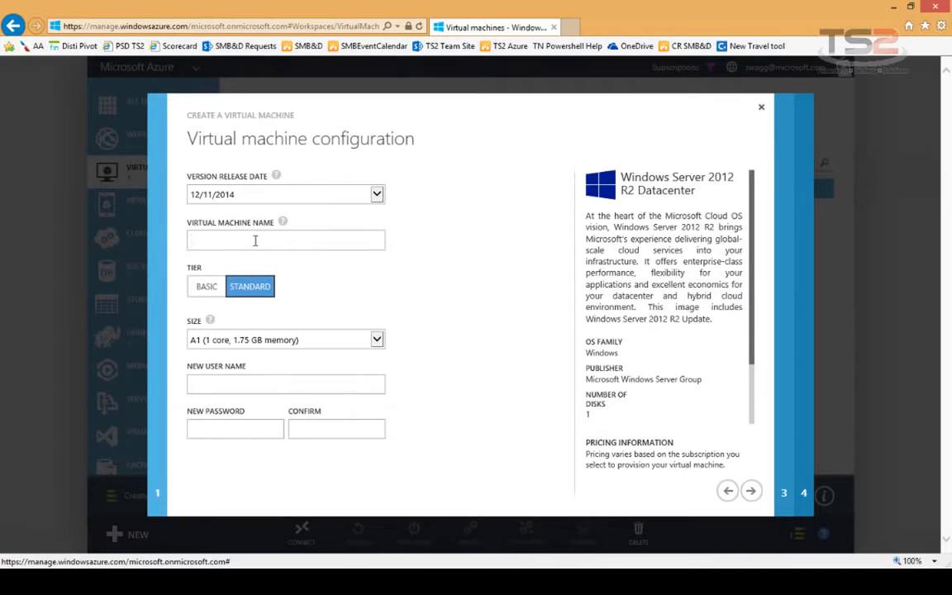
pyautogui.write('GallerDemo')
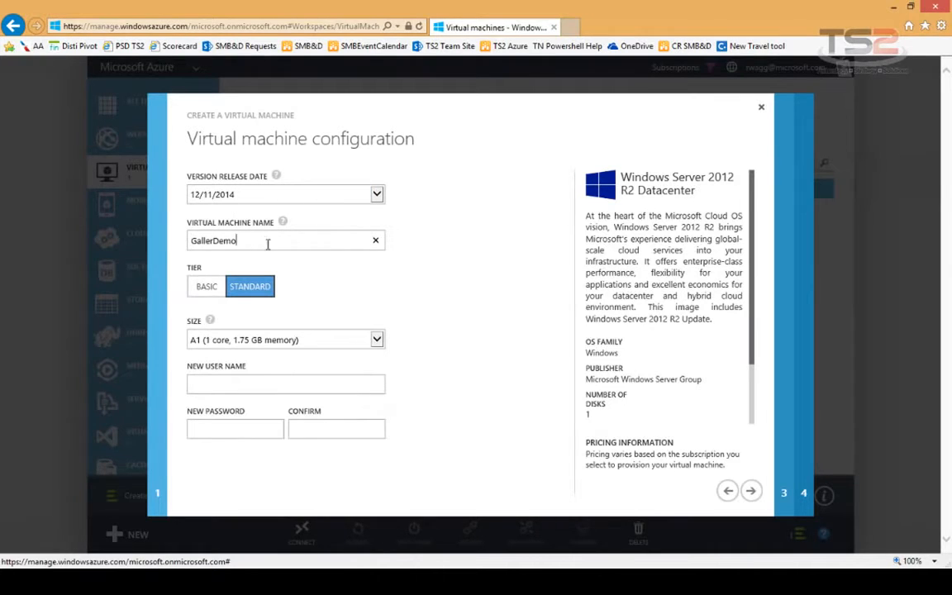
# - Set the tier to Standard and the size to A2 with 2 cores
pyautogui.click(209, 298)
pyautogui.click(377, 340)
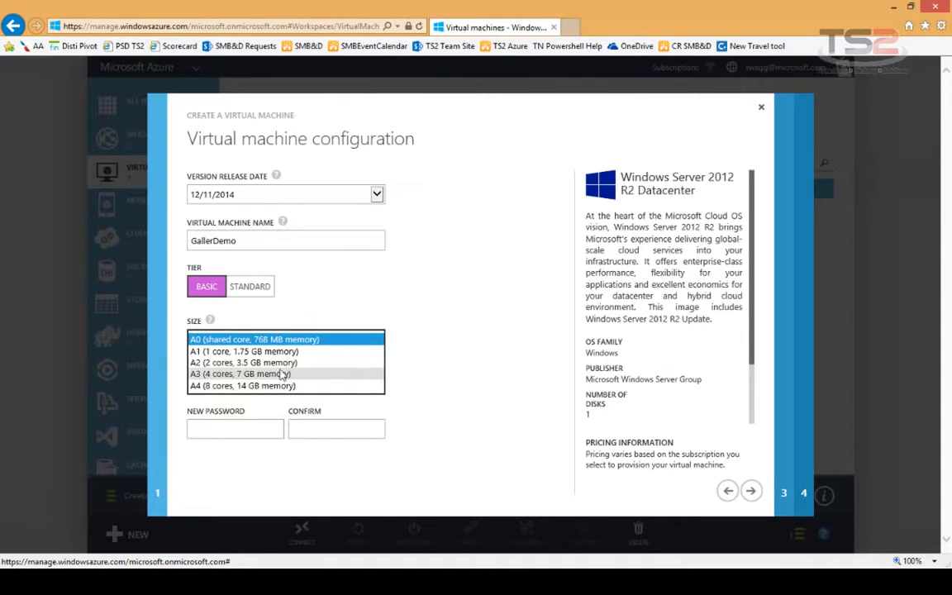
pyautogui.click(261, 286)
pyautogui.click(377, 341)
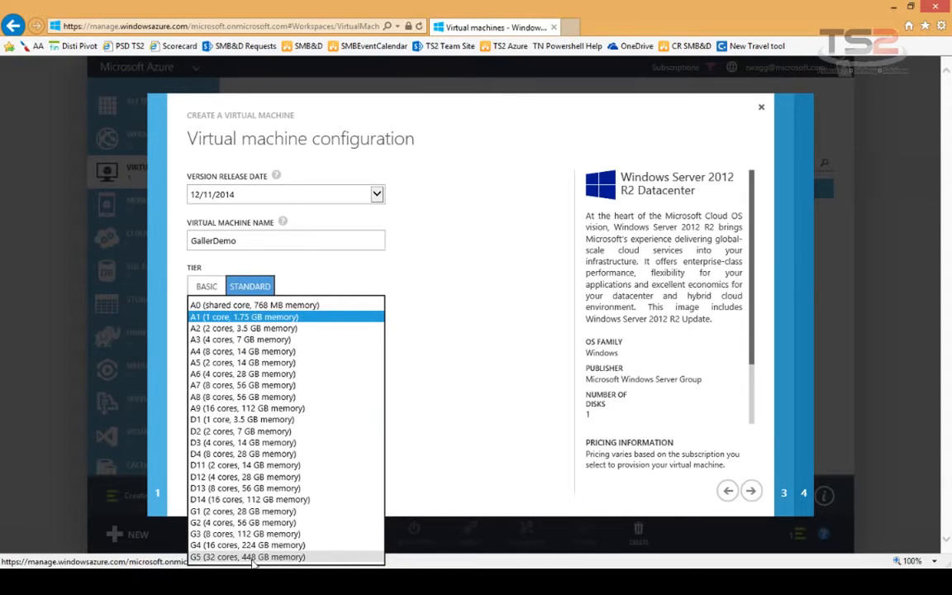
pyautogui.click(237, 334)
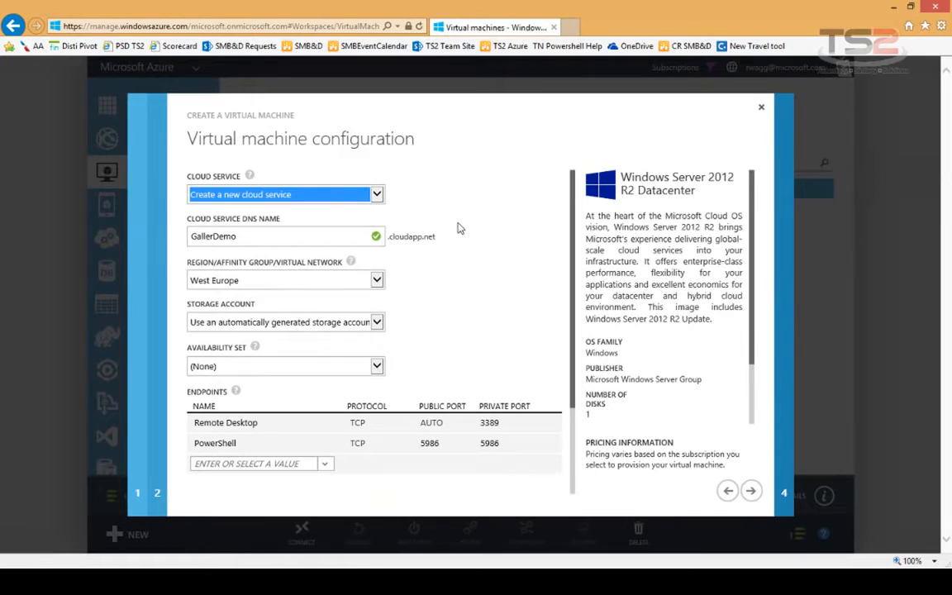
# - Name the cloud service GalleryDemo, keep West Europe region, and proceed past storage settings
pyautogui.click(376, 196)
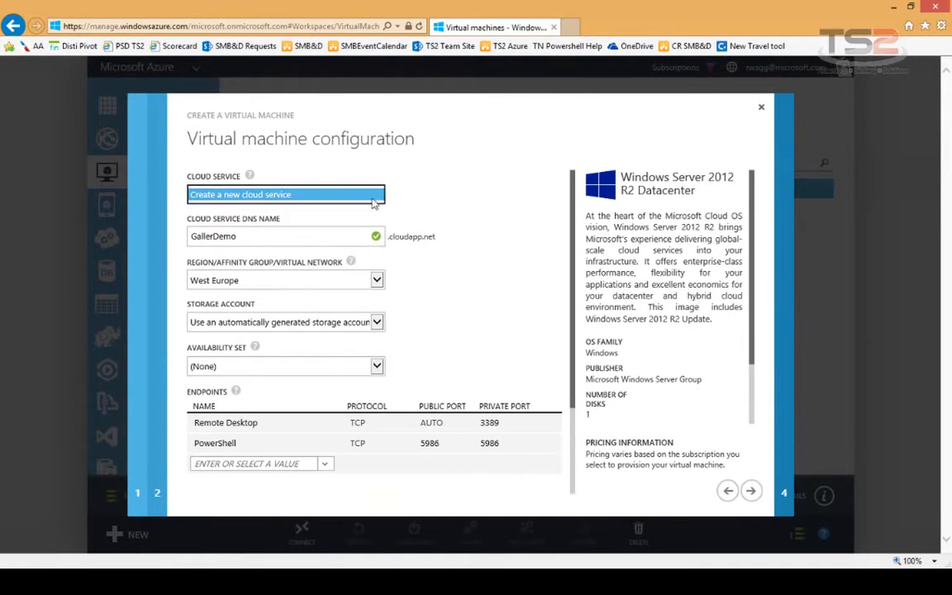
pyautogui.click(215, 237)
pyautogui.write('y')
pyautogui.click(379, 285)
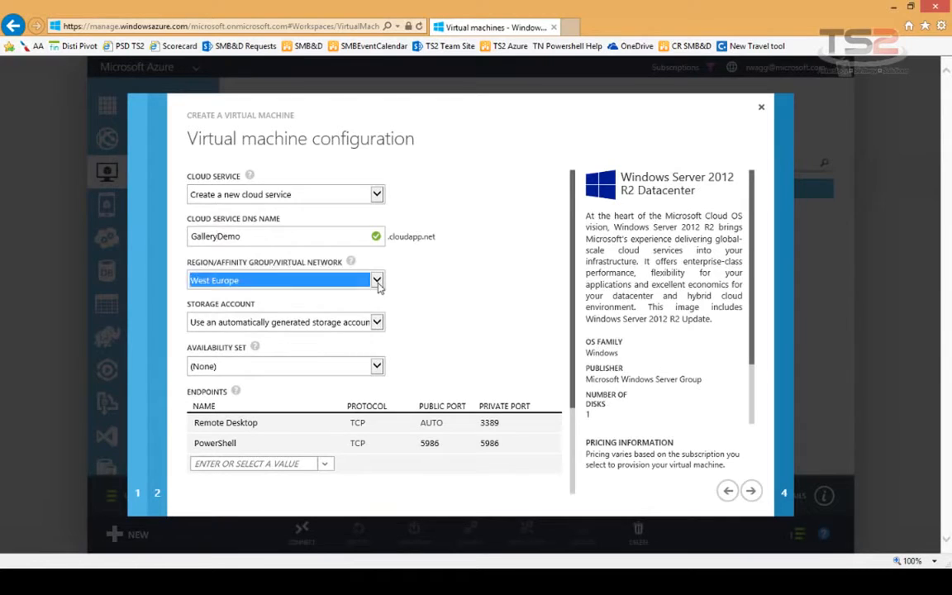
pyautogui.click(377, 281)
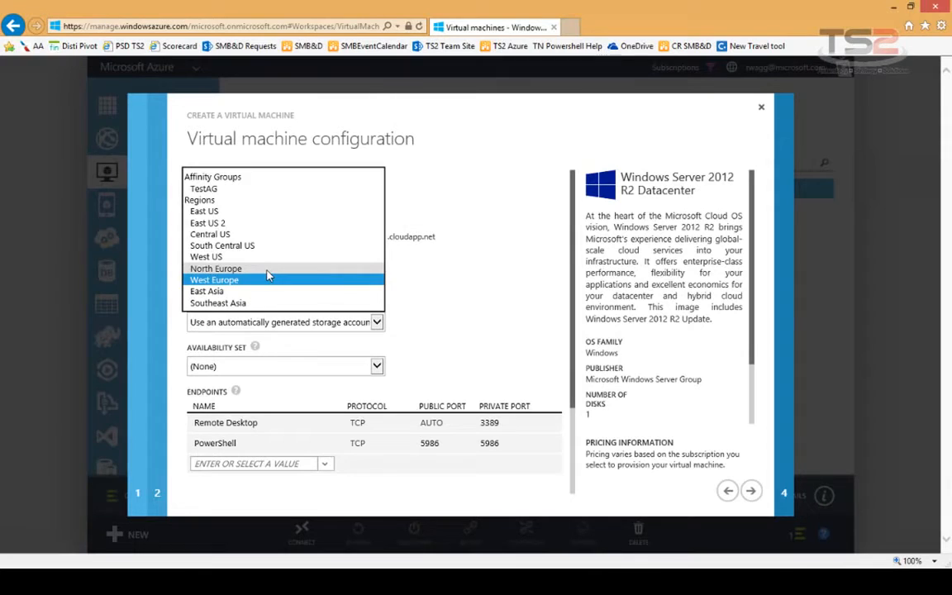
pyautogui.click(218, 213)
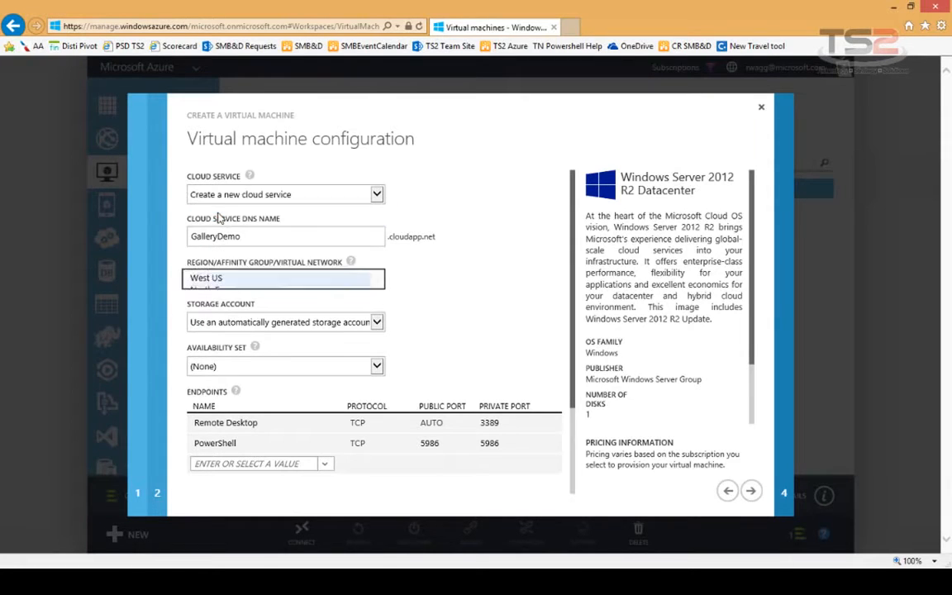
pyautogui.click(380, 324)
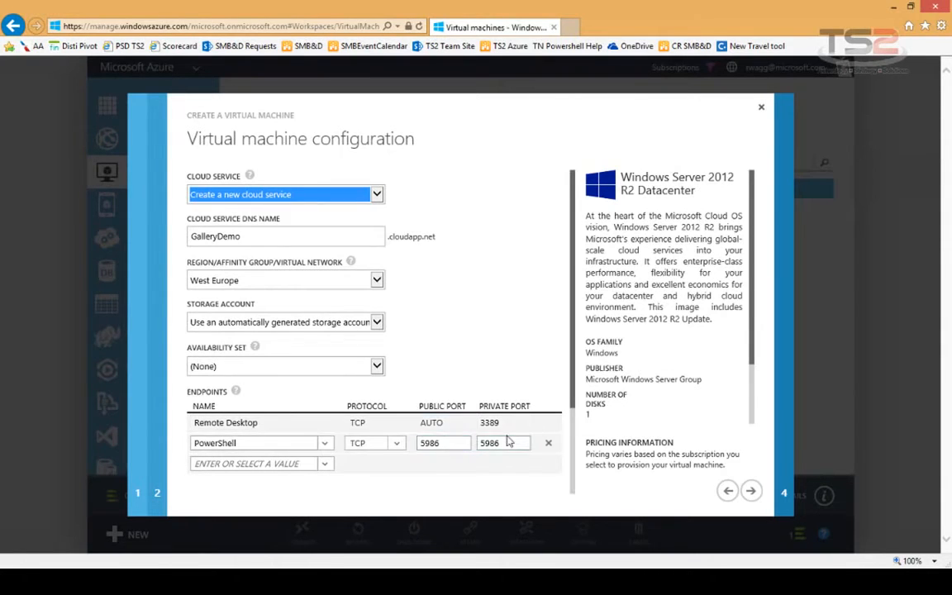
pyautogui.click(749, 491)
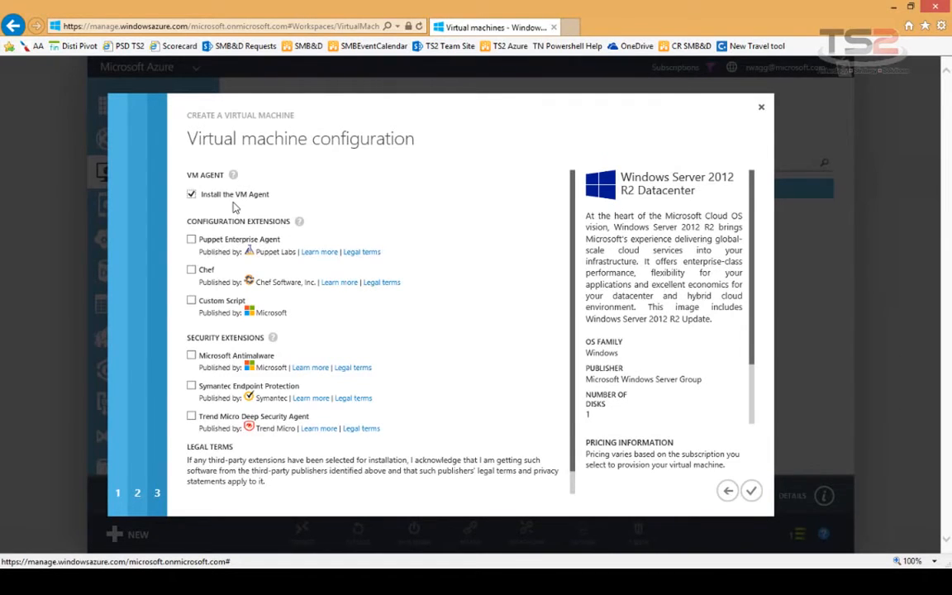
# - Keep the VM Agent installed and complete the GallerDemo creation wizard
pyautogui.moveTo(302, 222)
pyautogui.click(750, 491)
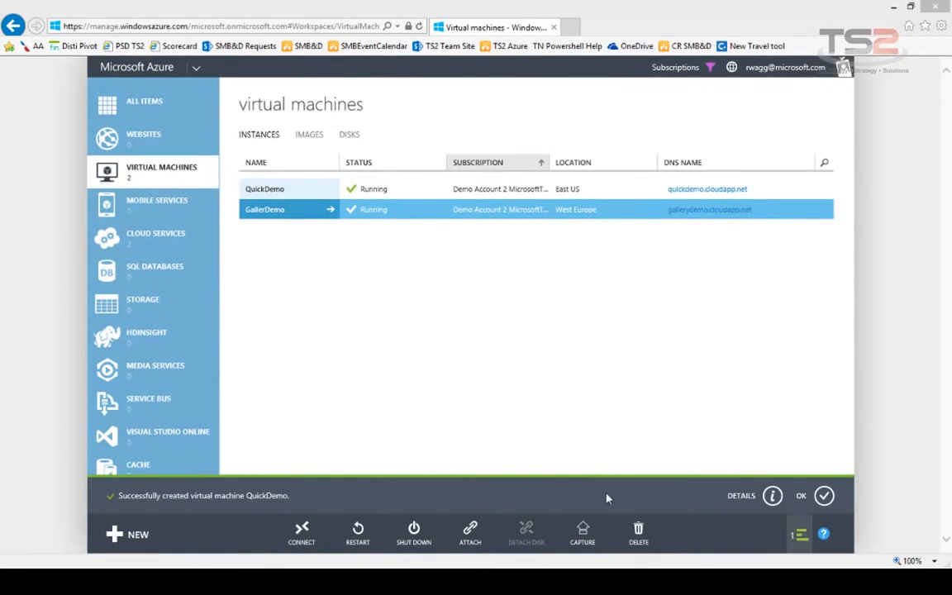
# - Review the creation success details, dismiss them, and select the QuickDemo row
pyautogui.click(773, 497)
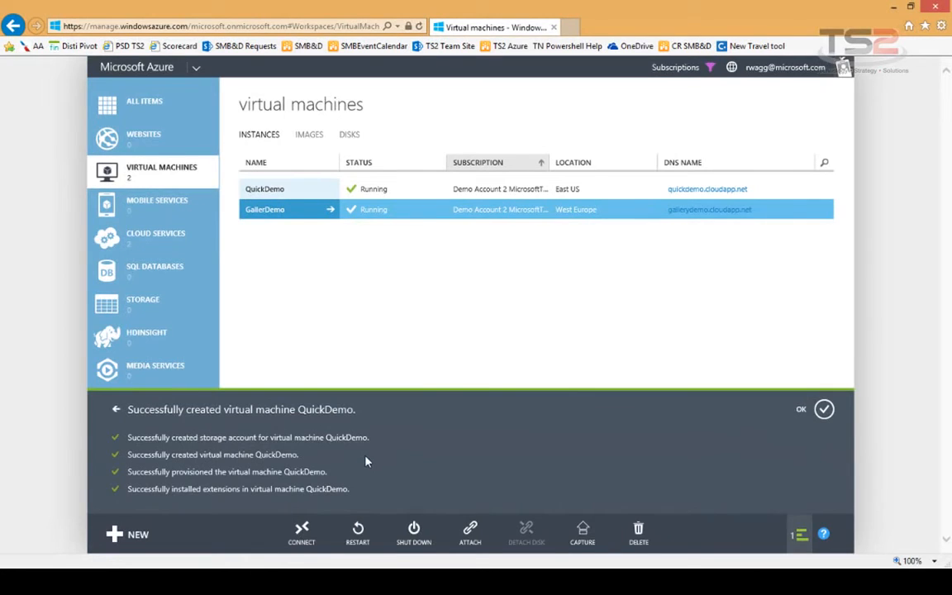
pyautogui.click(824, 409)
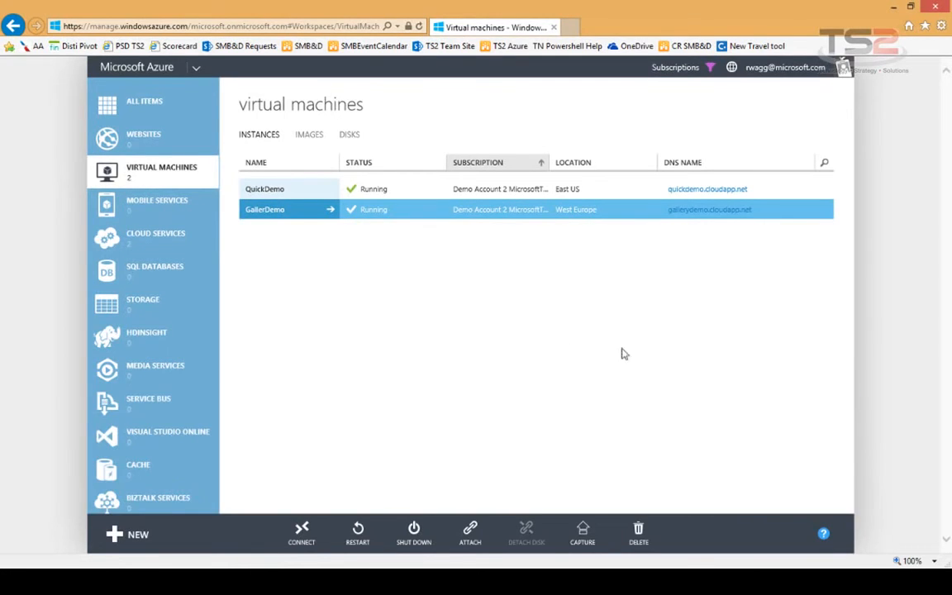
pyautogui.click(405, 193)
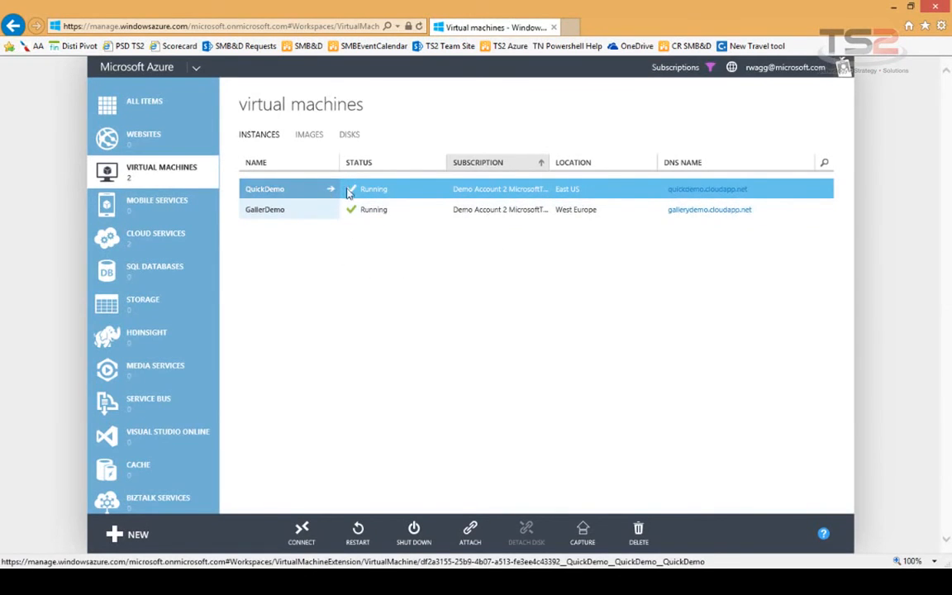
# - Download and open QuickDemo.rdp, accepting the unknown publisher warning to connect
pyautogui.click(303, 534)
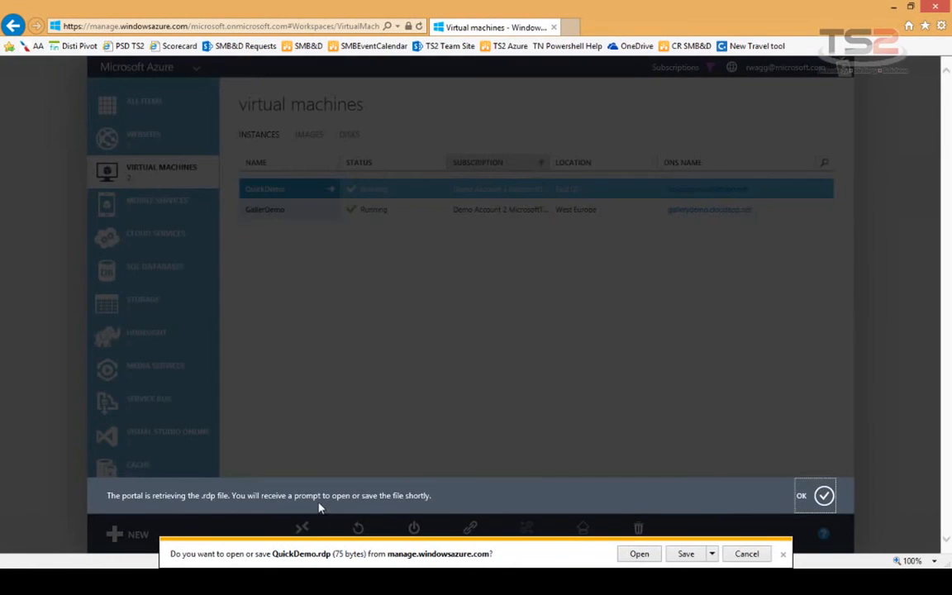
pyautogui.click(817, 496)
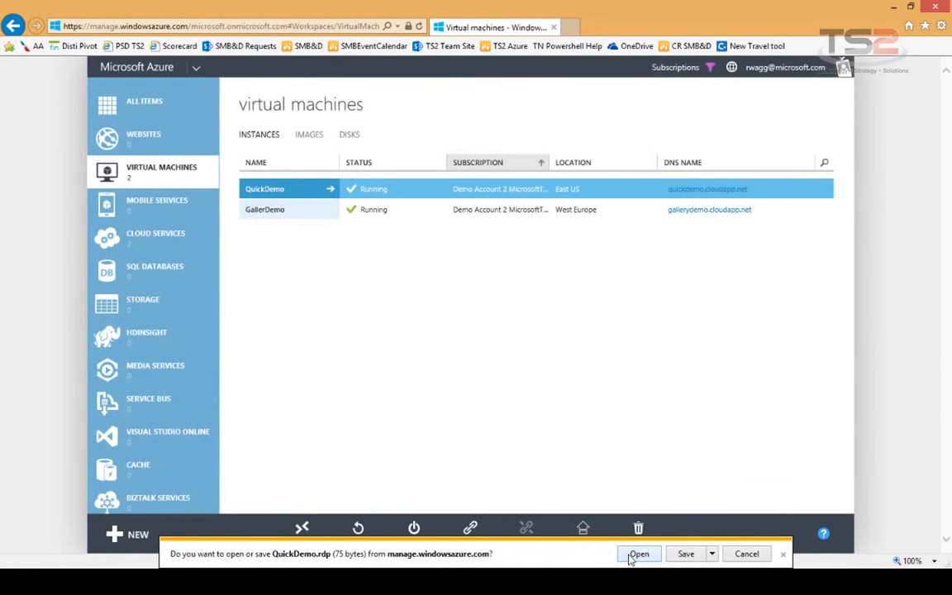
pyautogui.click(638, 554)
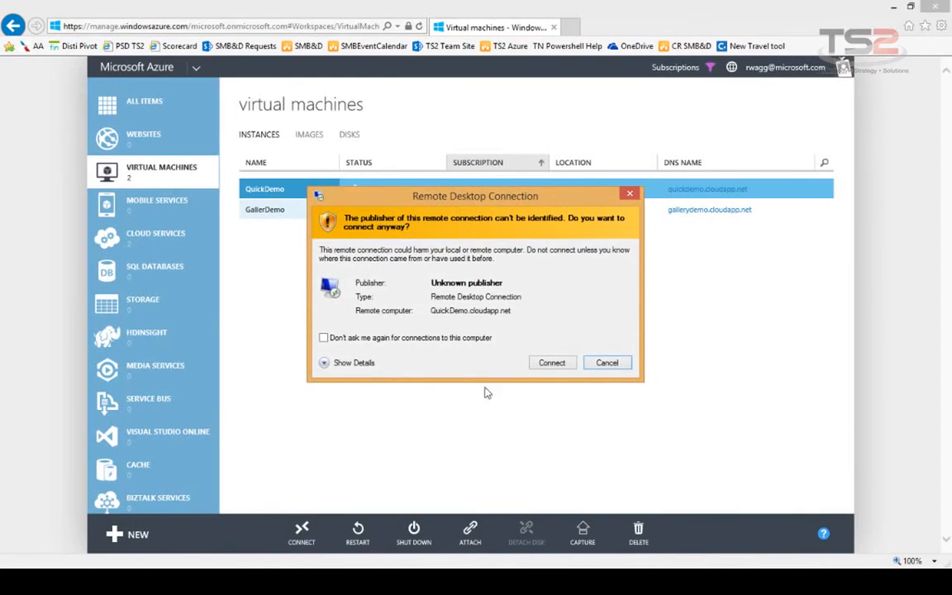
pyautogui.click(551, 363)
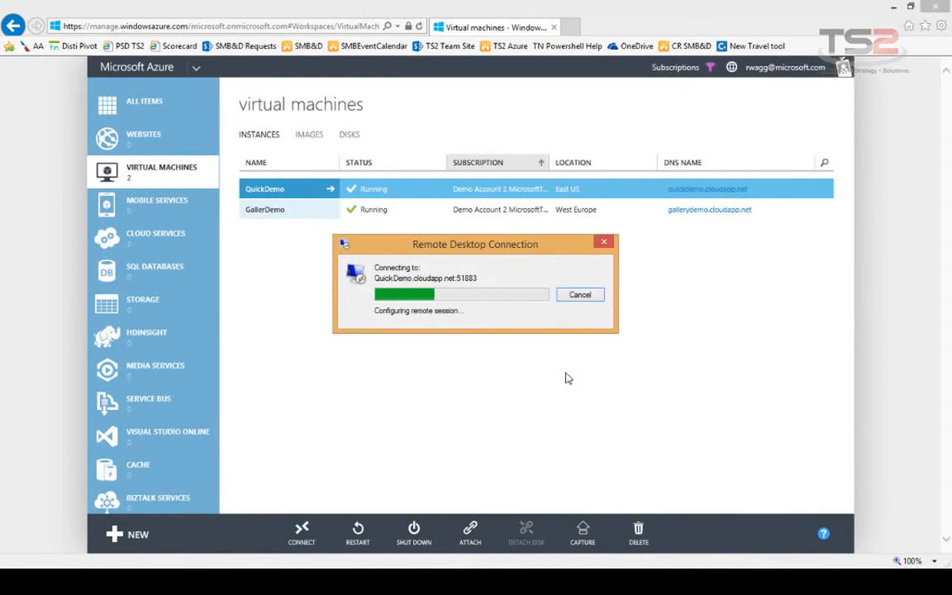
# - Sign in with another account's credentials and switch to the GalleryDemo session
pyautogui.click(469, 289)
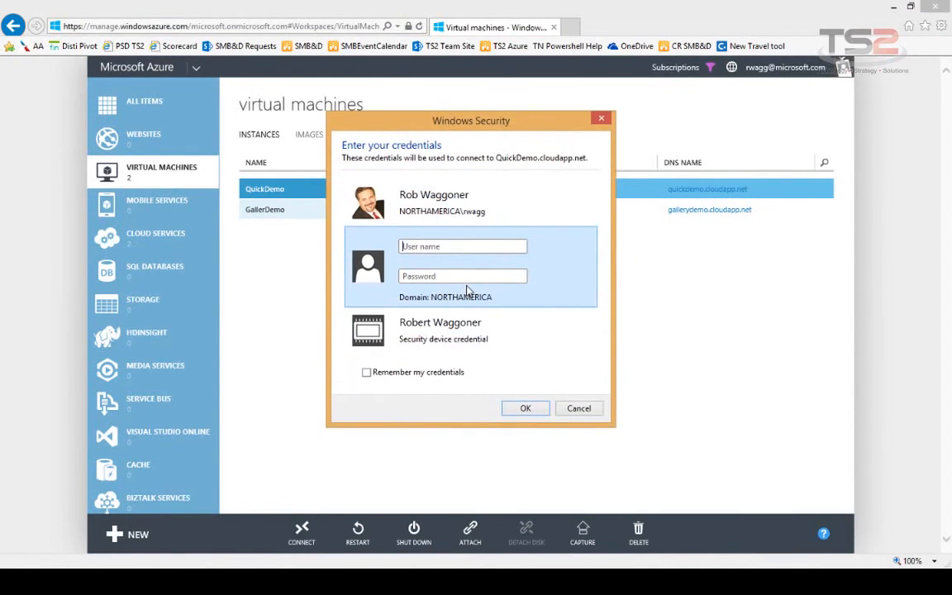
pyautogui.write('demo')
pyautogui.press('Return')
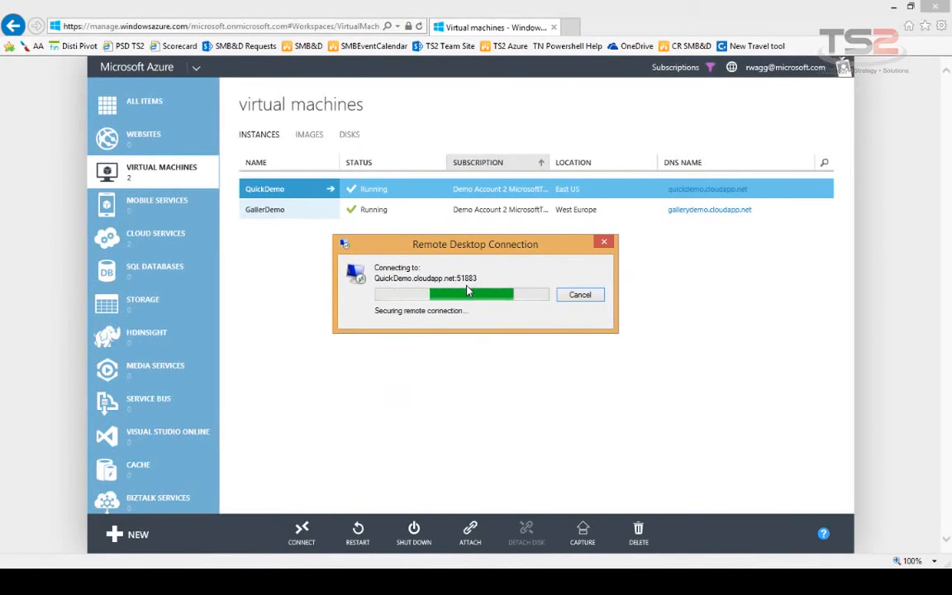
pyautogui.click(175, 467)
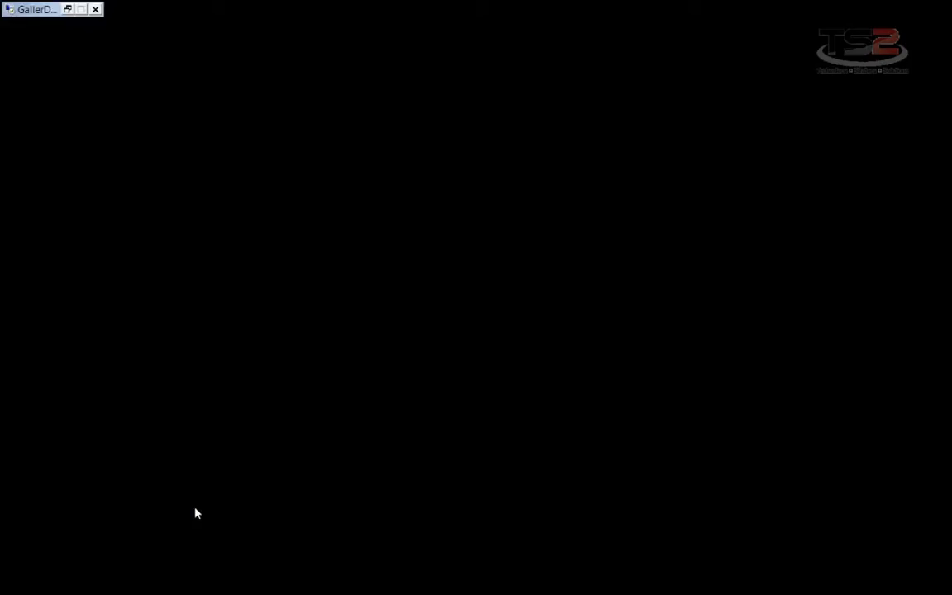